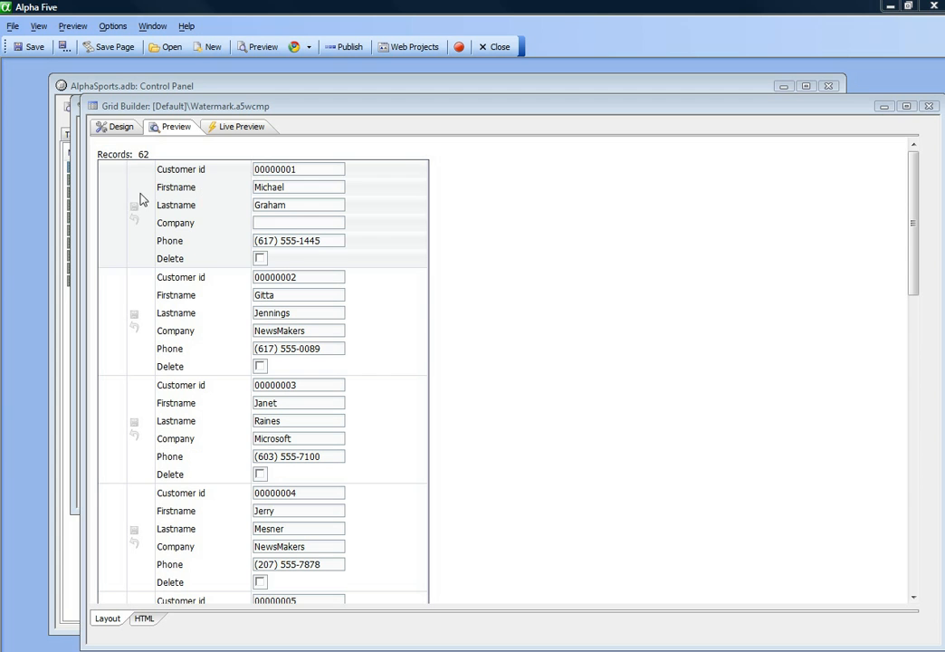
Step: Restrict the grid to adding records only and set the number of new record rows to 1
click(117, 129)
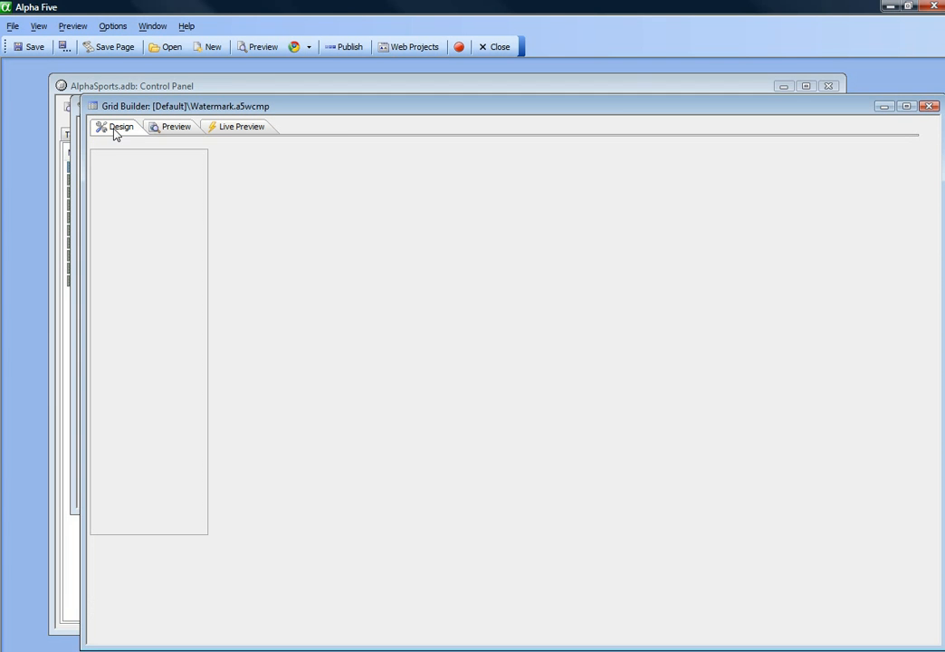
click(152, 215)
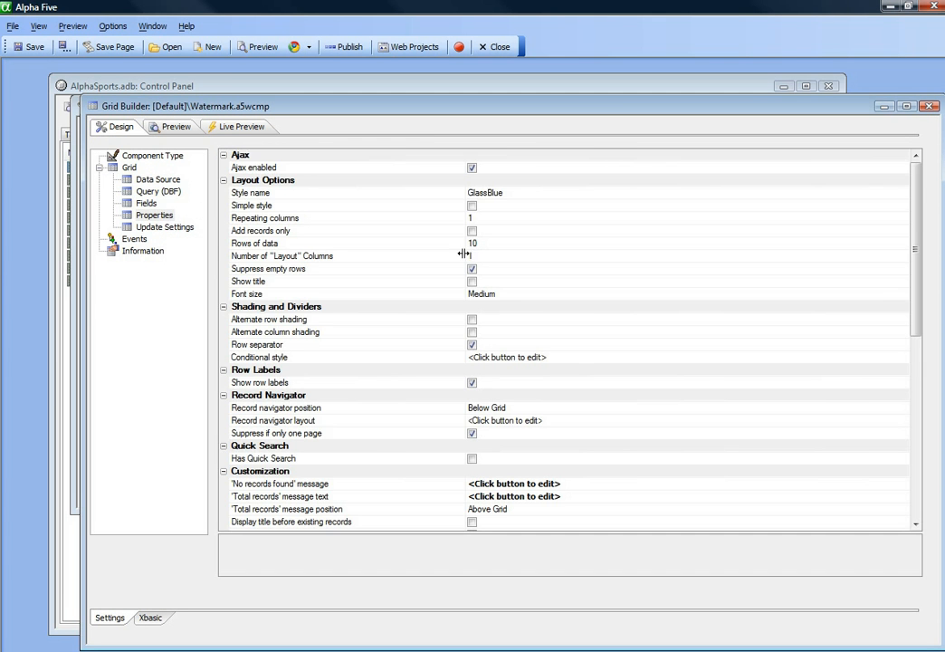
click(472, 231)
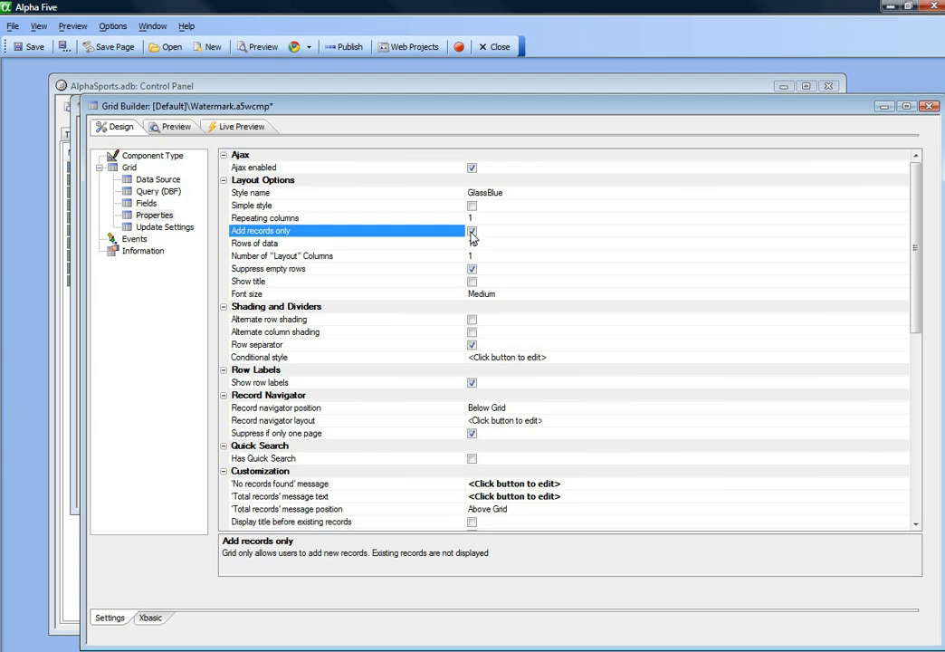
click(164, 229)
click(343, 244)
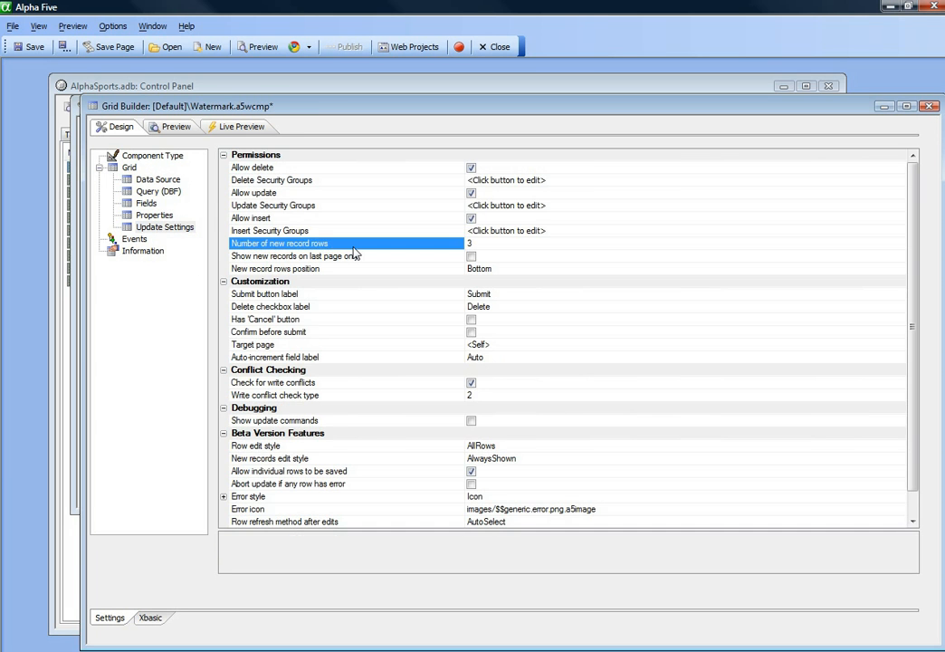
text(1)
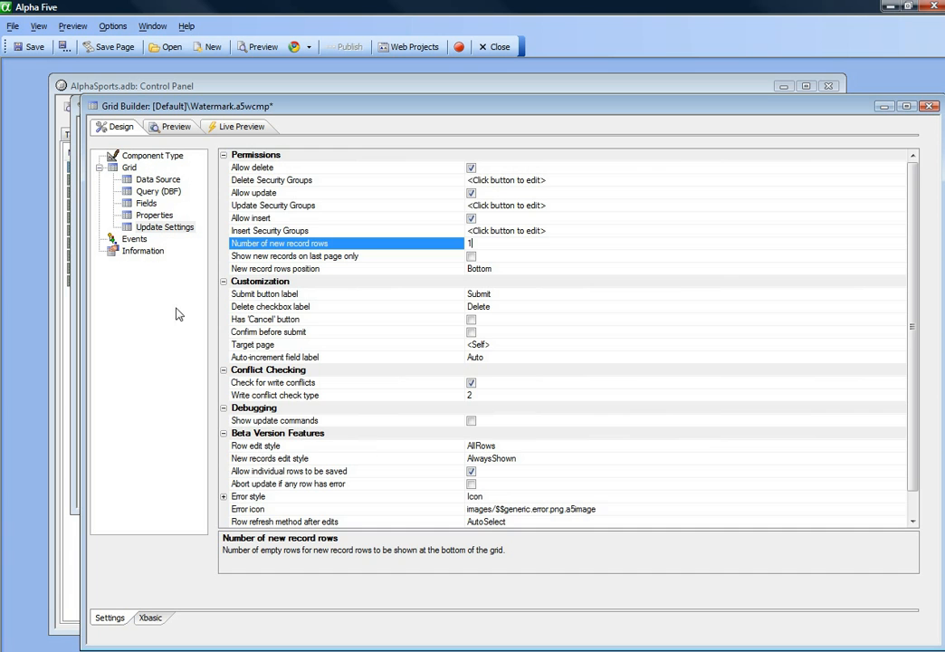
Step: Turn off the grid's row labels and preview the unlabelled entry form
click(152, 215)
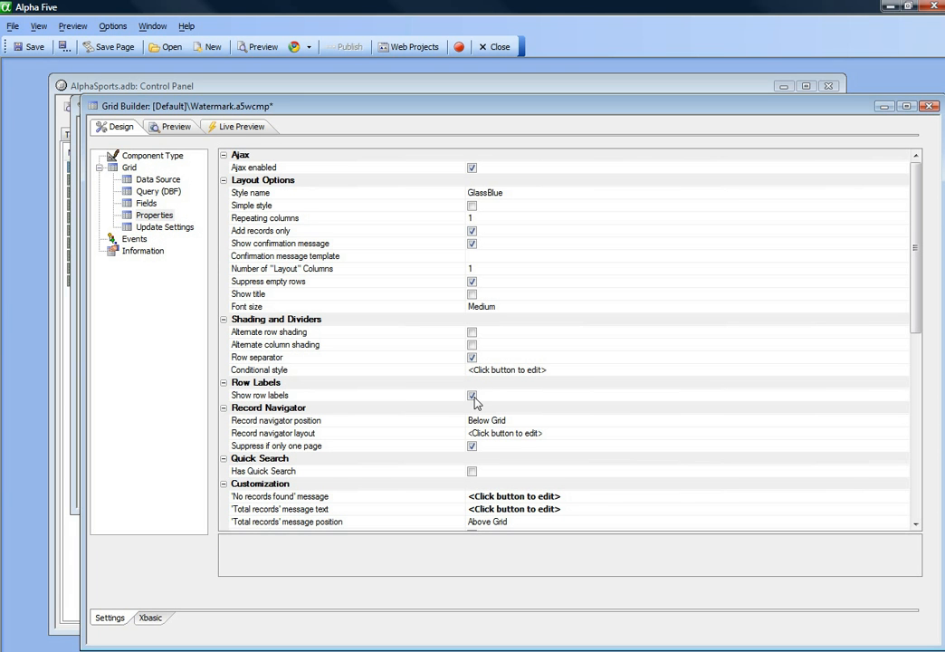
click(472, 397)
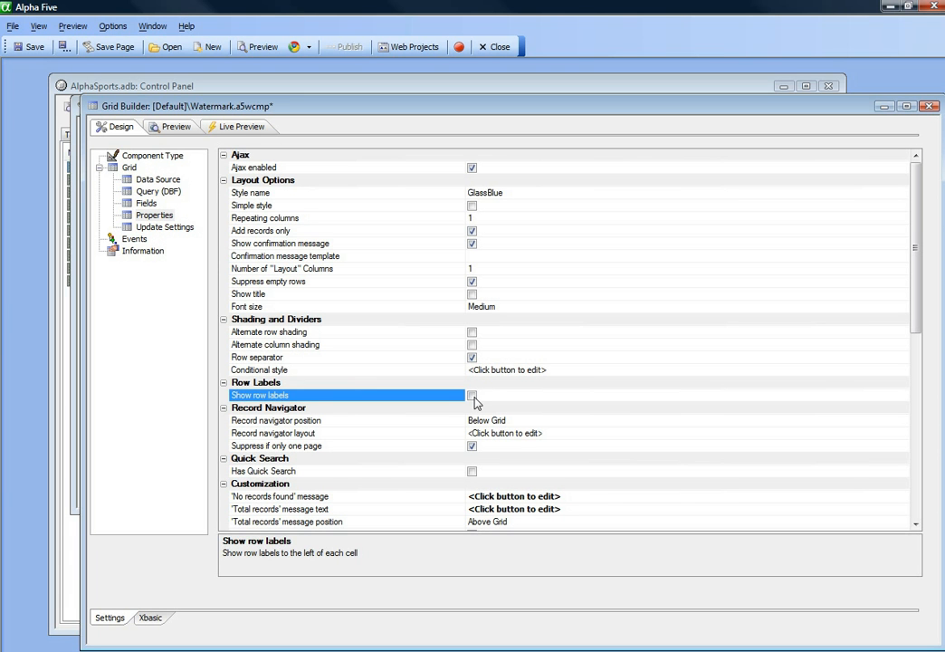
click(472, 396)
click(175, 129)
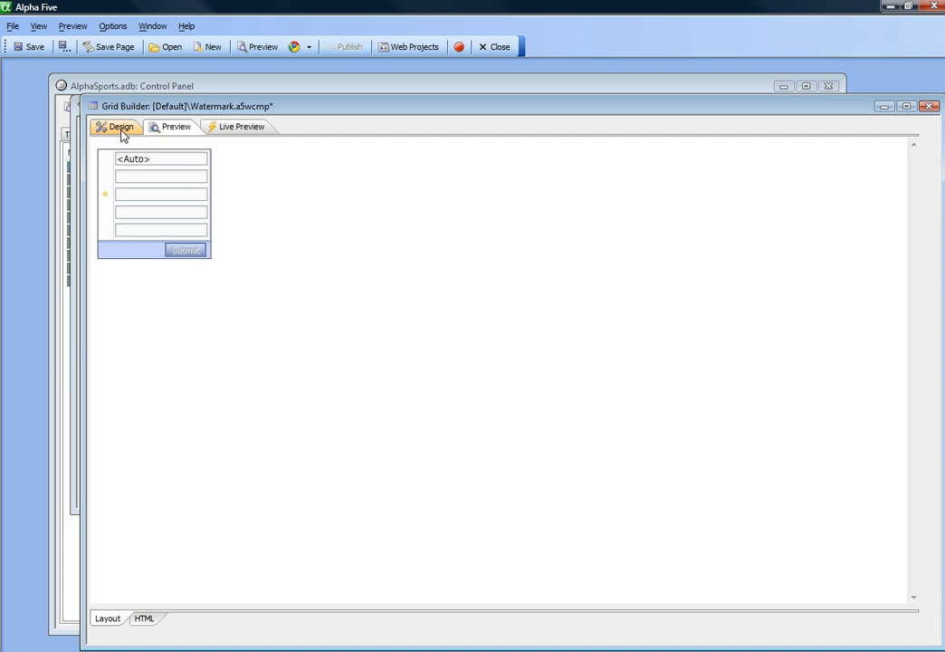
click(146, 177)
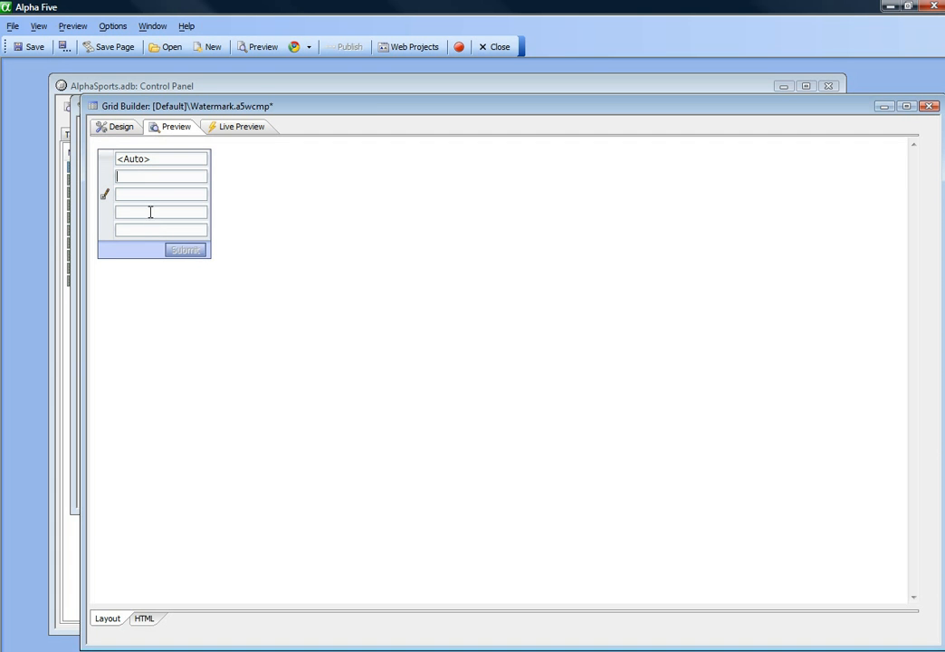
Step: Set the watermark text of the Firstname field to "Enter firstname"
click(120, 126)
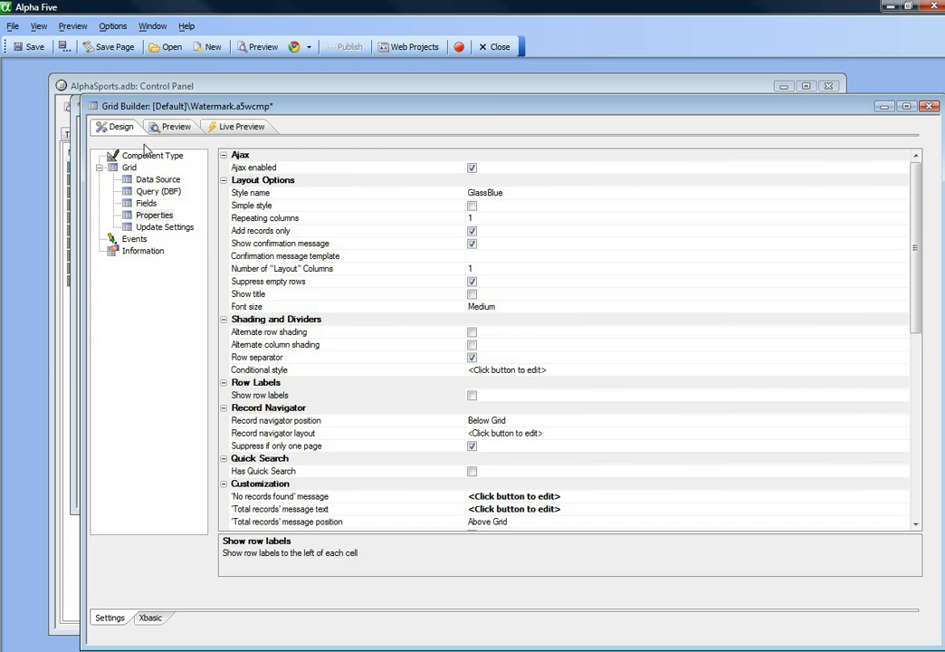
click(145, 202)
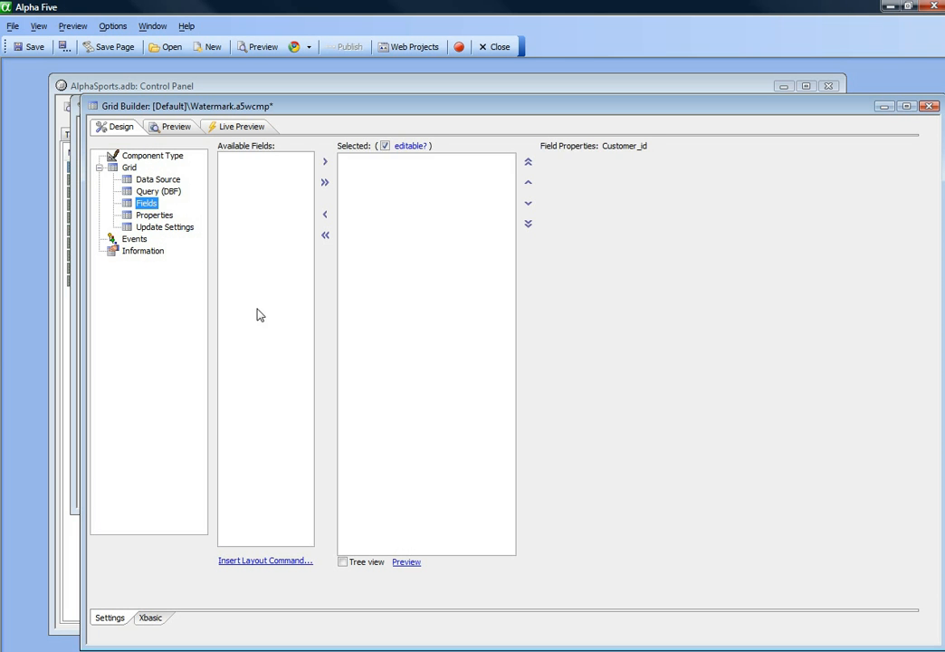
click(369, 171)
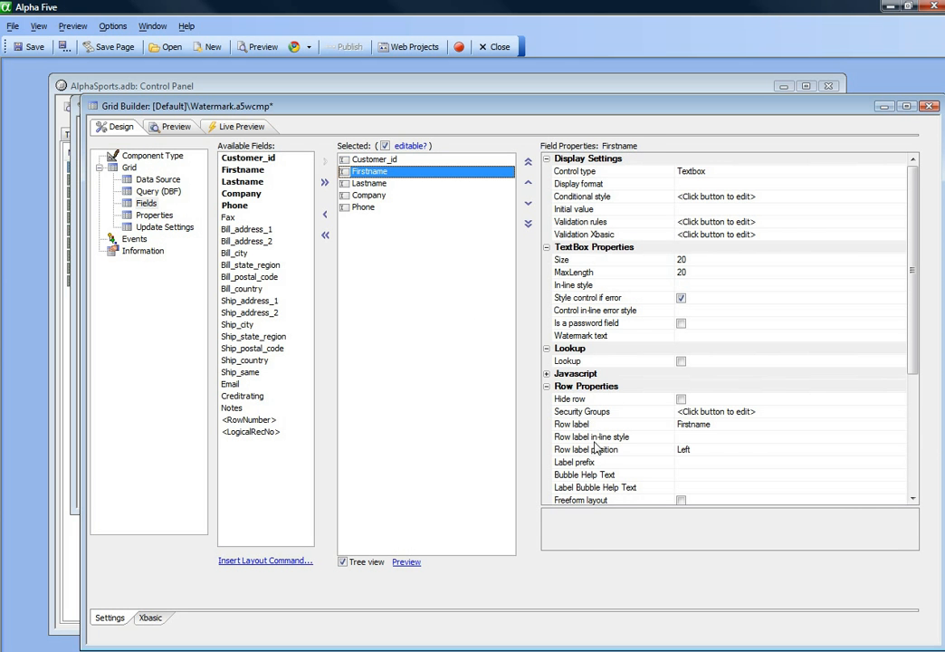
click(609, 337)
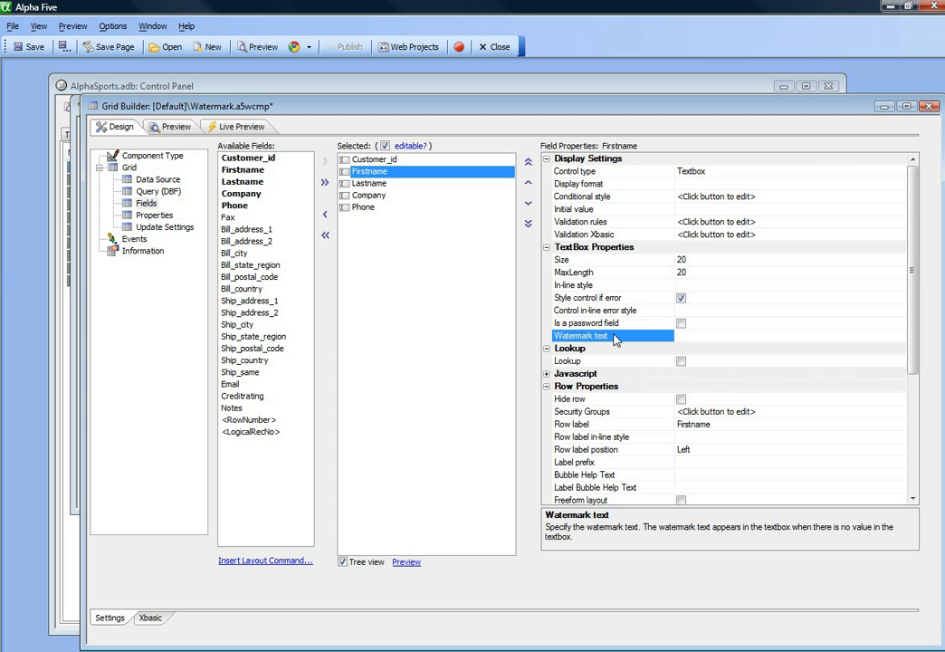
text(Enter firstname)
key(Return)
Step: Copy the Firstname watermark text to the Lastname field and change it to "Enter lastname"
right_click(683, 335)
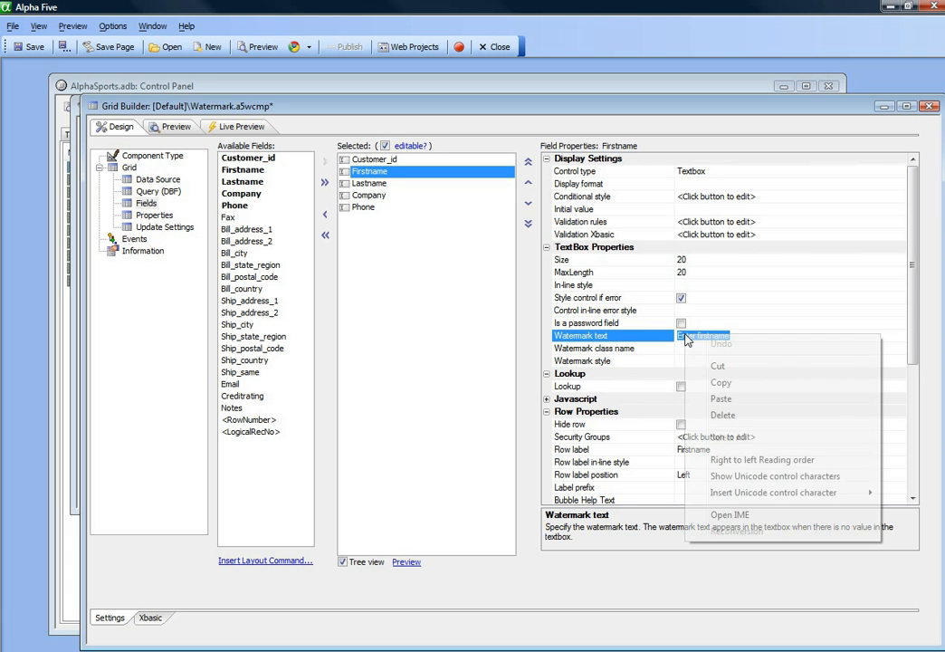
click(726, 383)
click(346, 183)
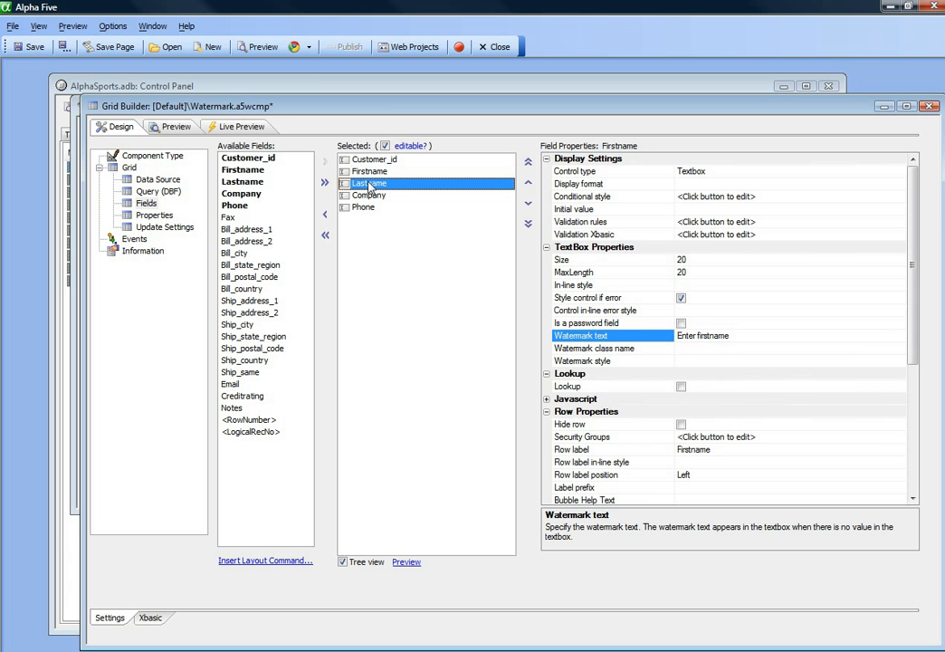
click(692, 335)
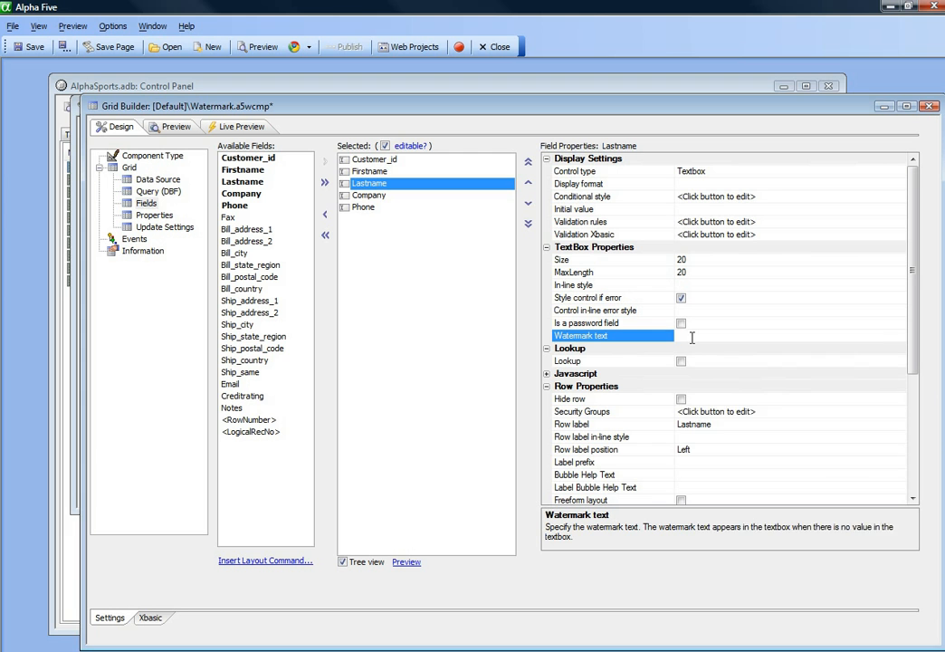
right_click(694, 336)
click(728, 343)
double_click(713, 336)
text(lastname)
Step: Set the watermark text of the Company field to "Enter company"
click(363, 197)
click(686, 335)
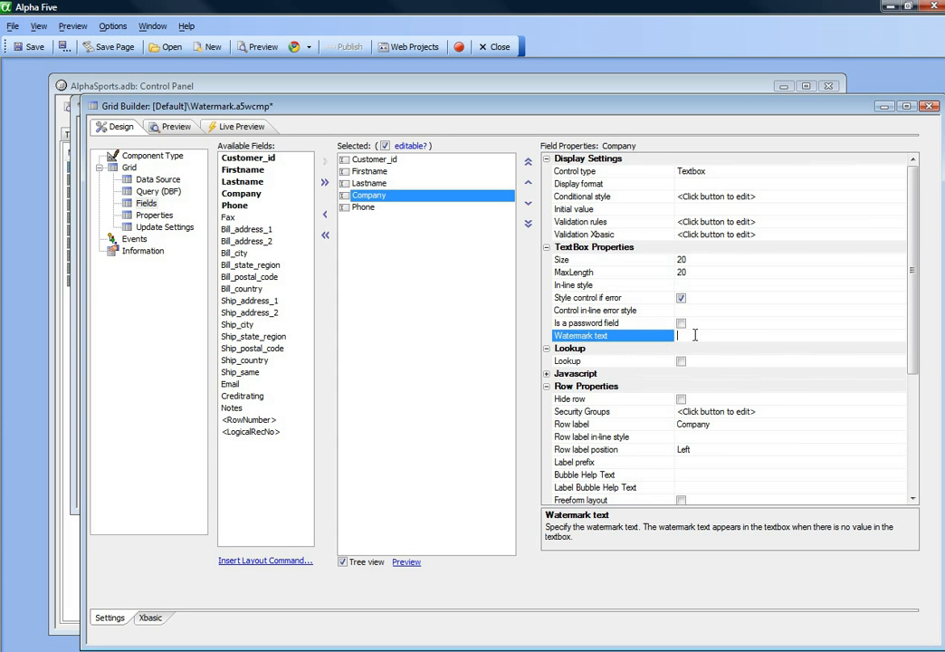
text(Enter company)
Step: Set the watermark text of the Phone field to "Enter phone" and save the grid component
click(373, 208)
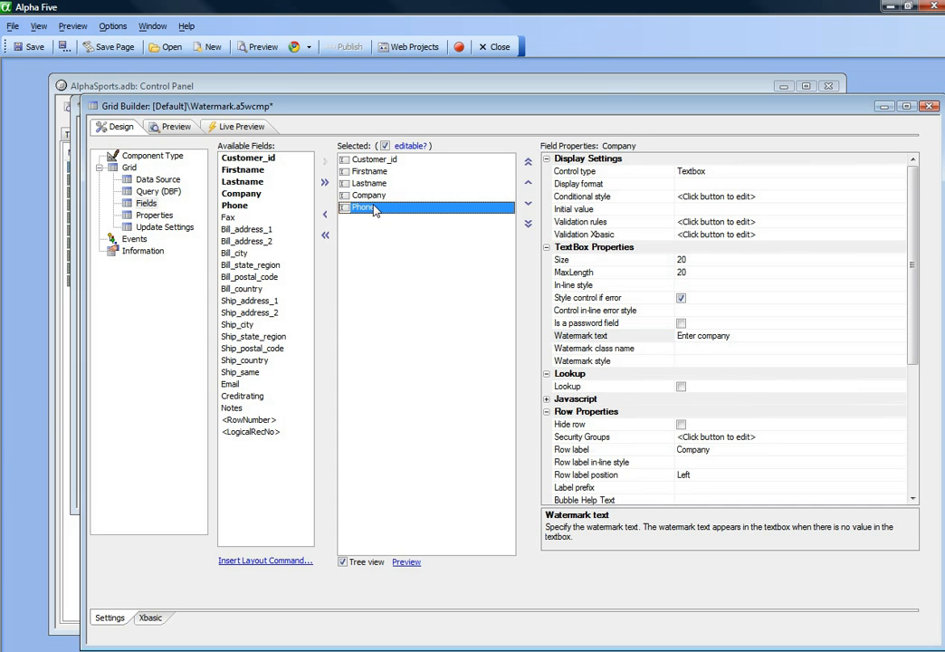
click(684, 335)
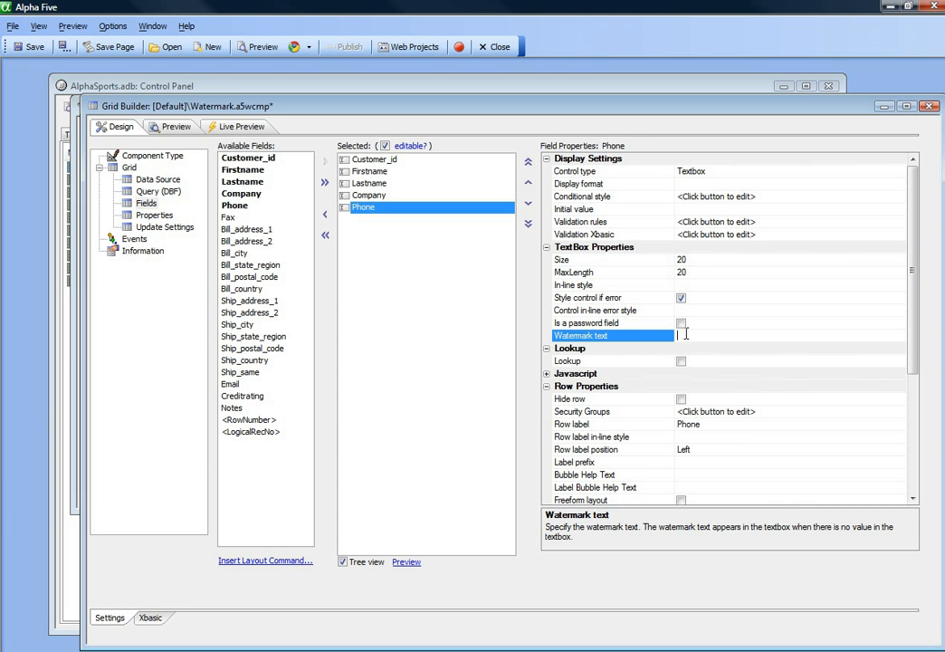
text(Enter phone)
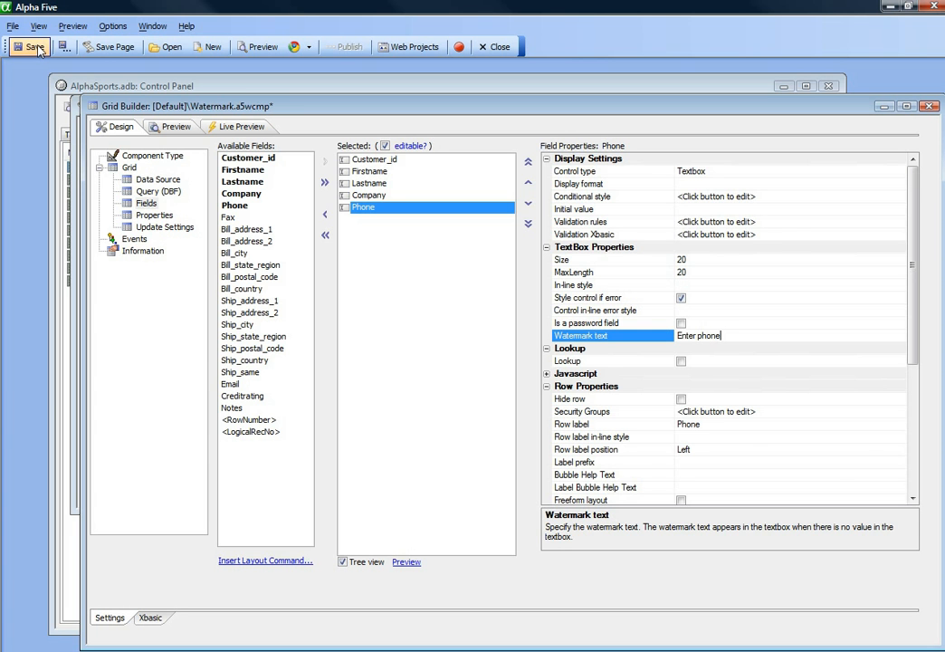
click(35, 47)
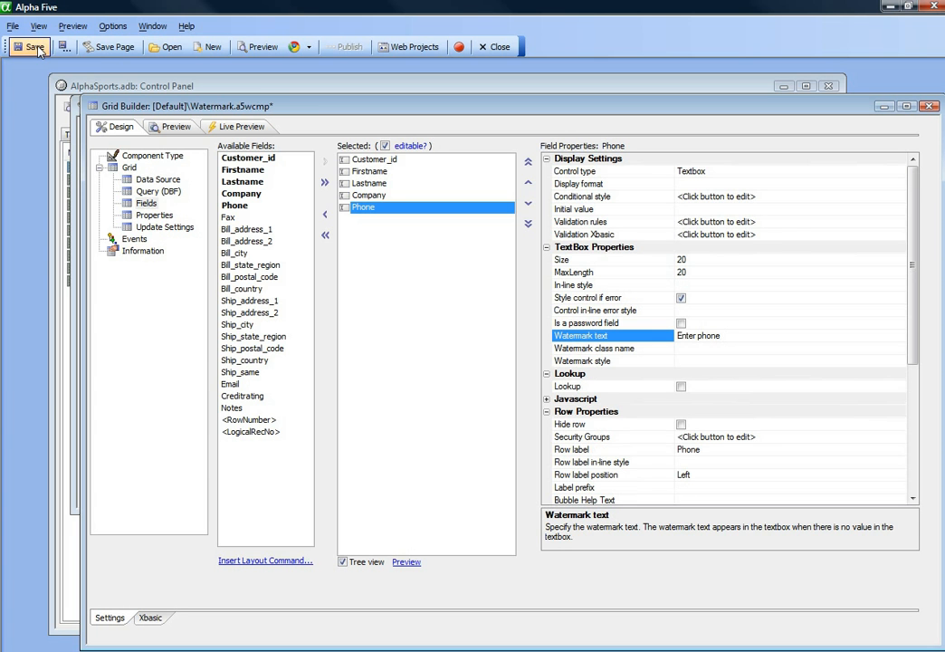
Step: Preview the form and test the watermarks by entering and clearing a first name and moving between the fields
click(171, 129)
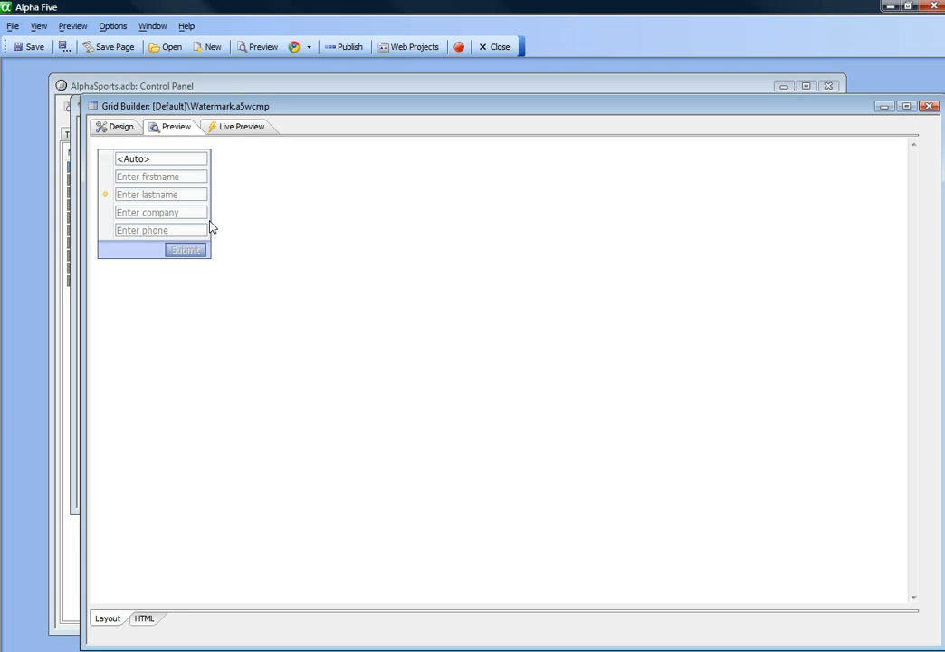
click(190, 177)
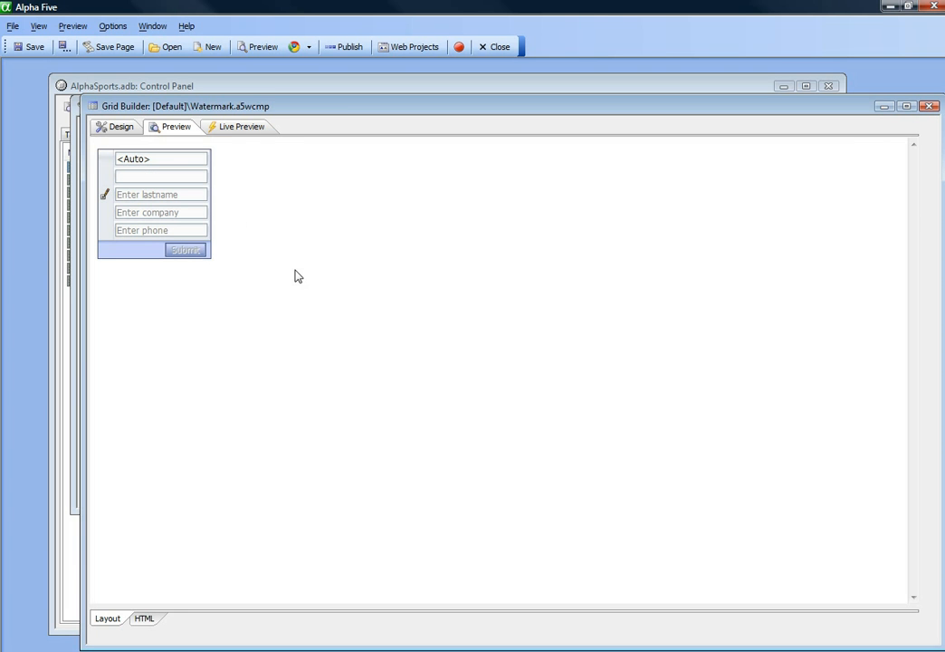
text(Same)
click(172, 189)
click(165, 178)
click(176, 195)
click(172, 179)
click(137, 211)
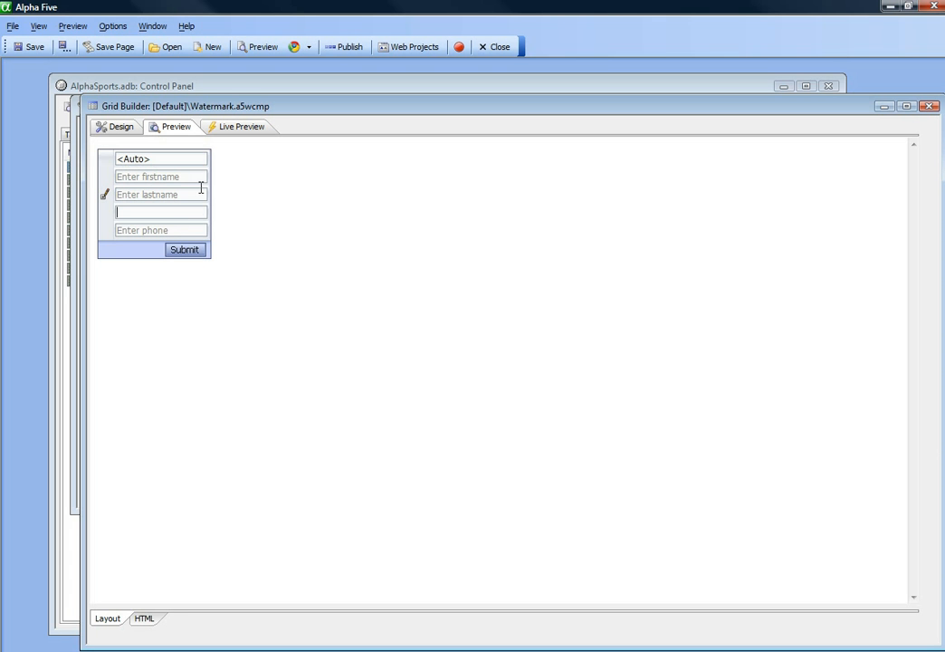
Step: Set the watermark style of the Phone field to "color: red;"
click(120, 127)
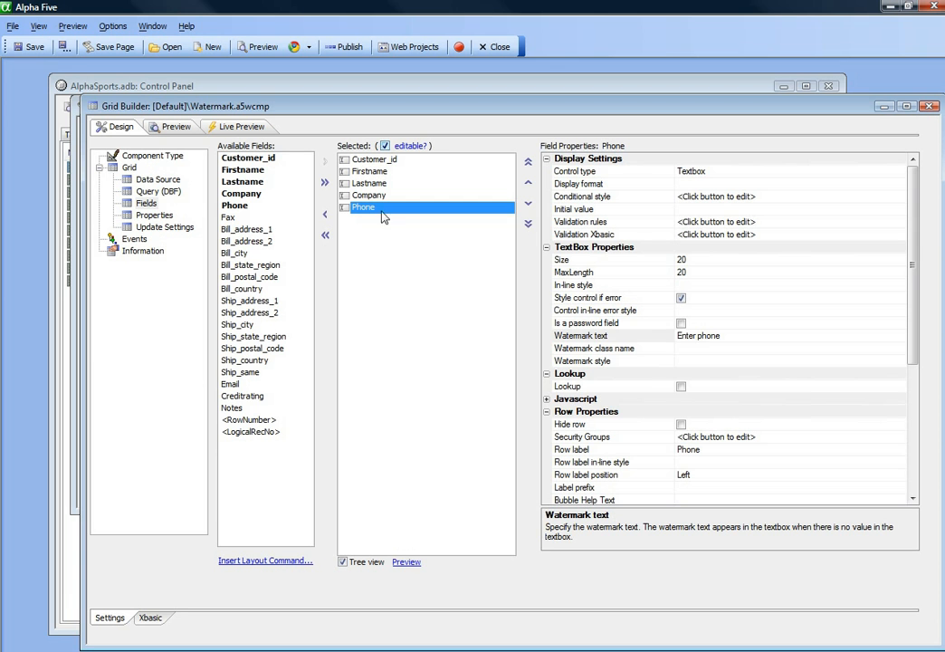
click(619, 362)
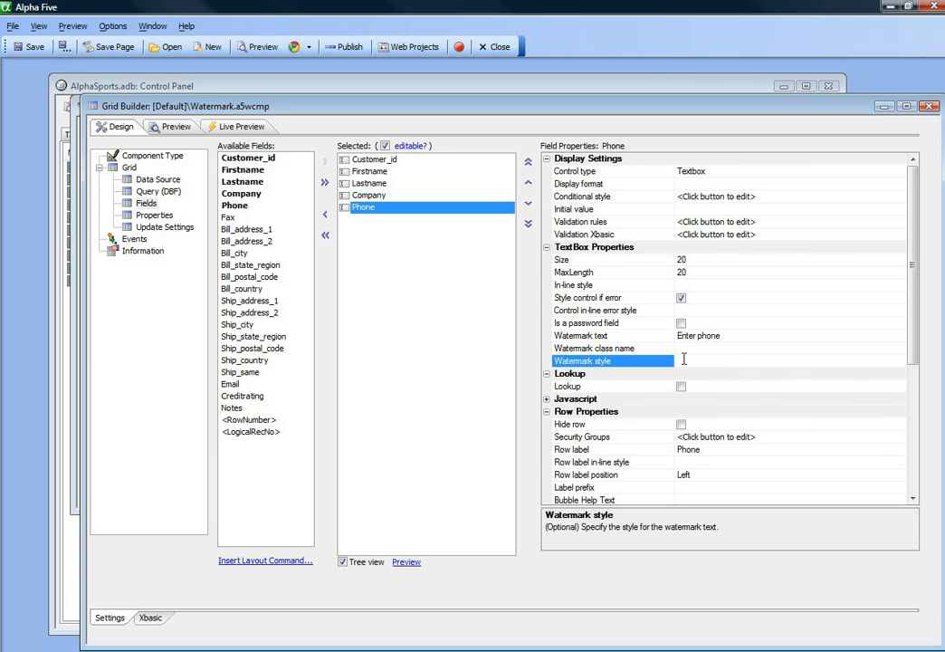
text(color: red;)
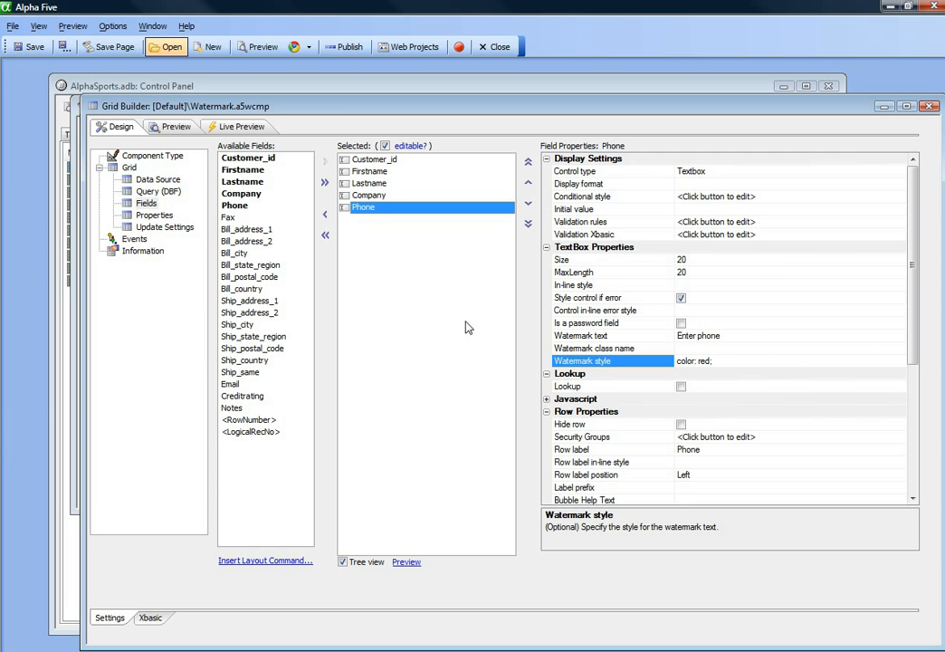
Step: Preview the form and check the styled Phone watermark by entering and leaving its field
click(177, 127)
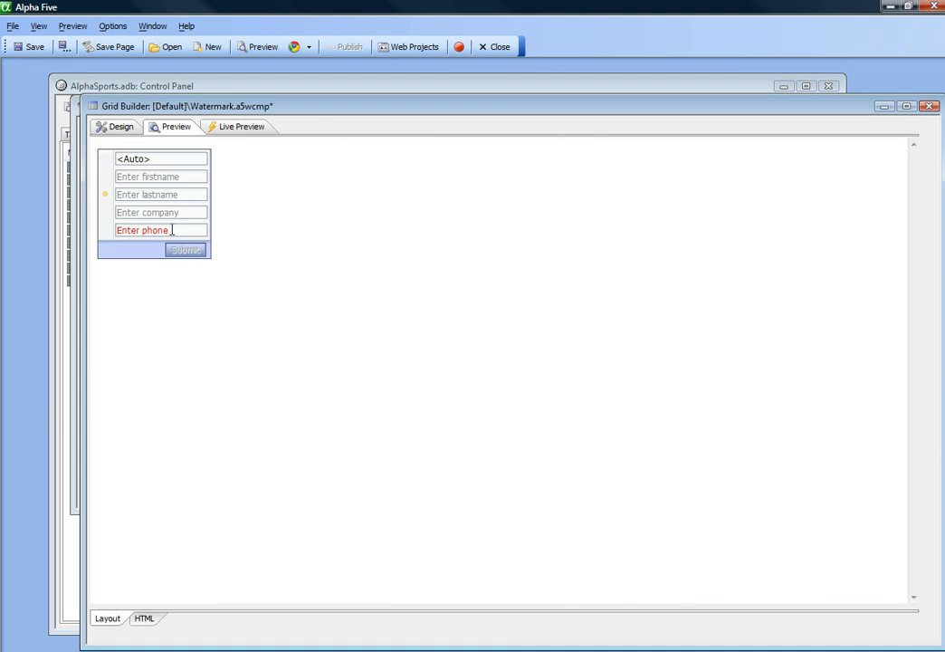
click(172, 230)
click(162, 214)
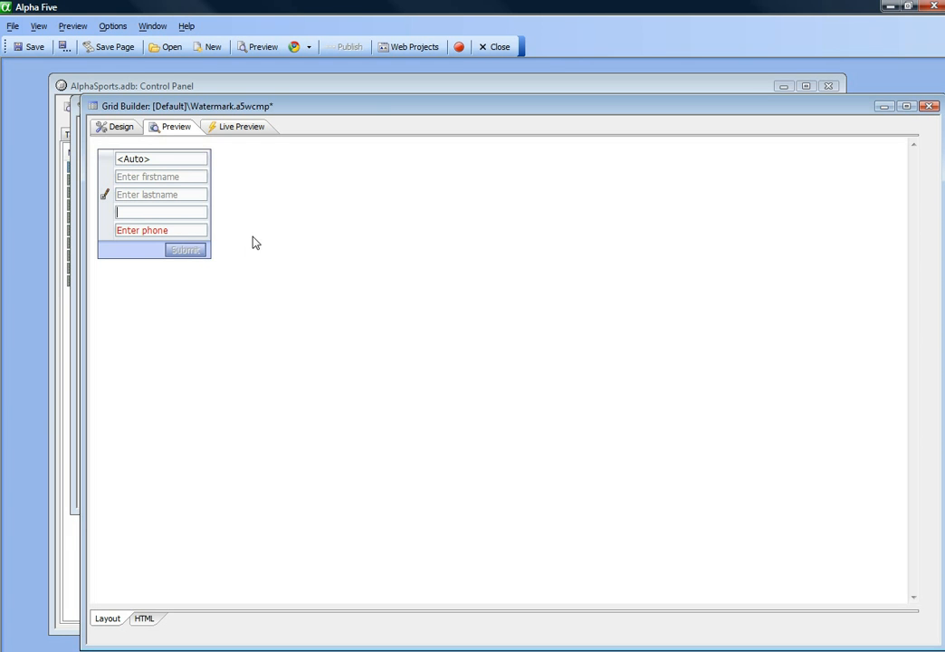
Step: Change the grid layout to Tabular and turn off the add-records-only option
click(123, 127)
click(126, 159)
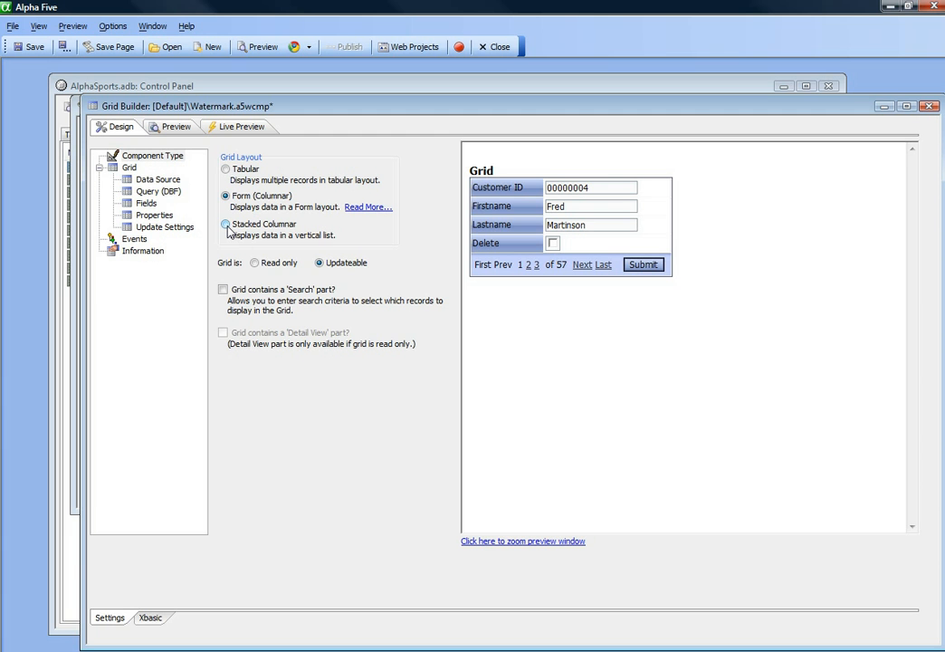
click(227, 171)
click(152, 215)
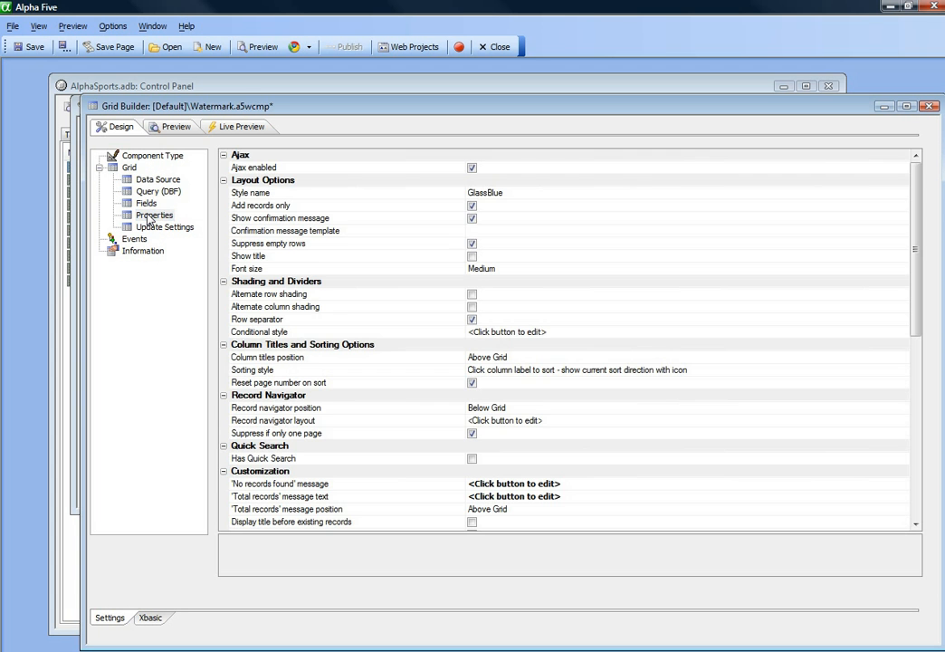
click(473, 206)
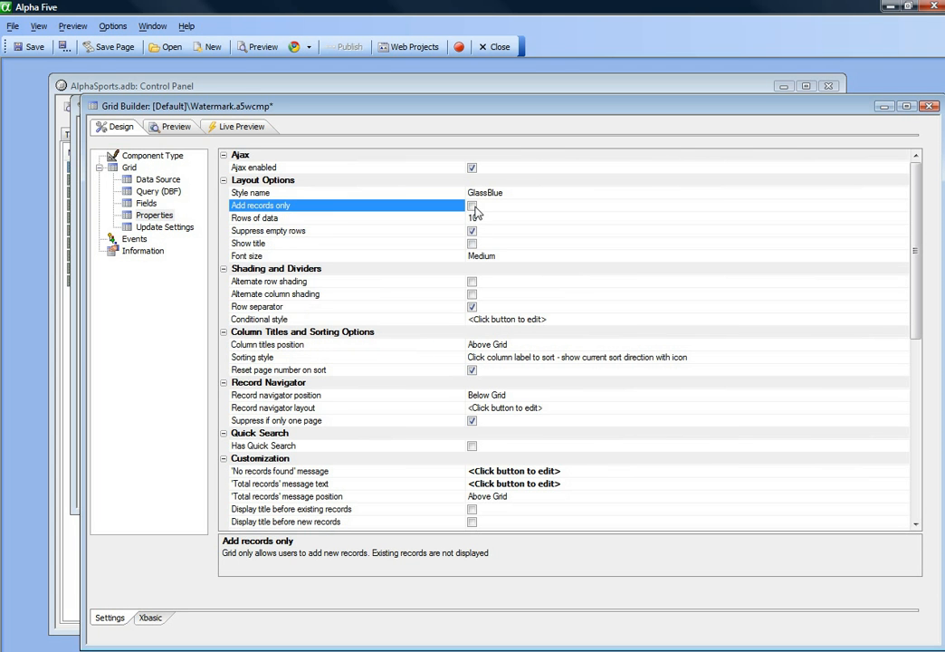
Step: Set the number of new record rows to 3 and preview the tabular grid
click(161, 228)
click(371, 246)
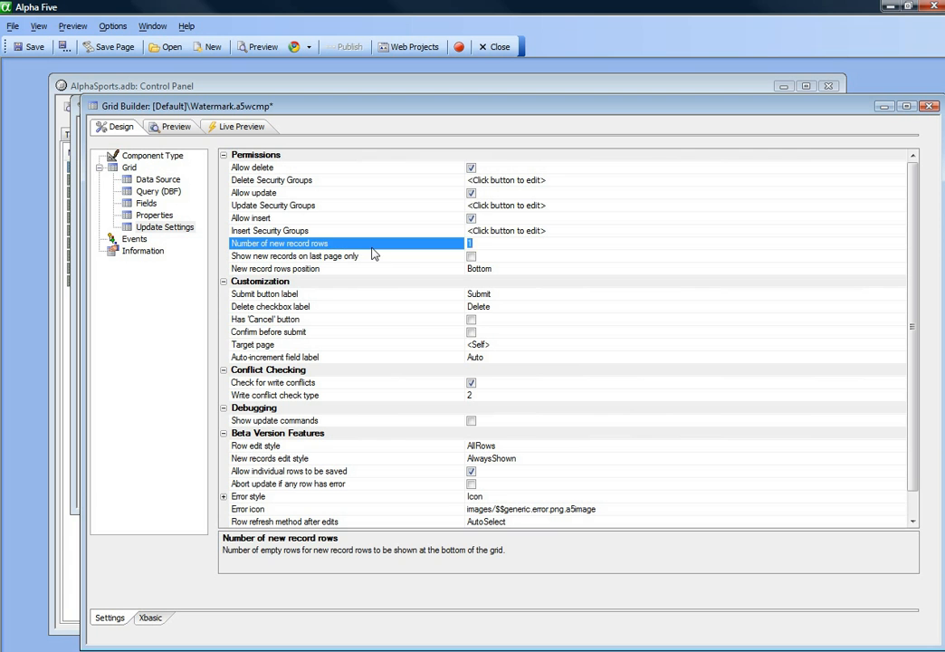
text(3)
click(167, 126)
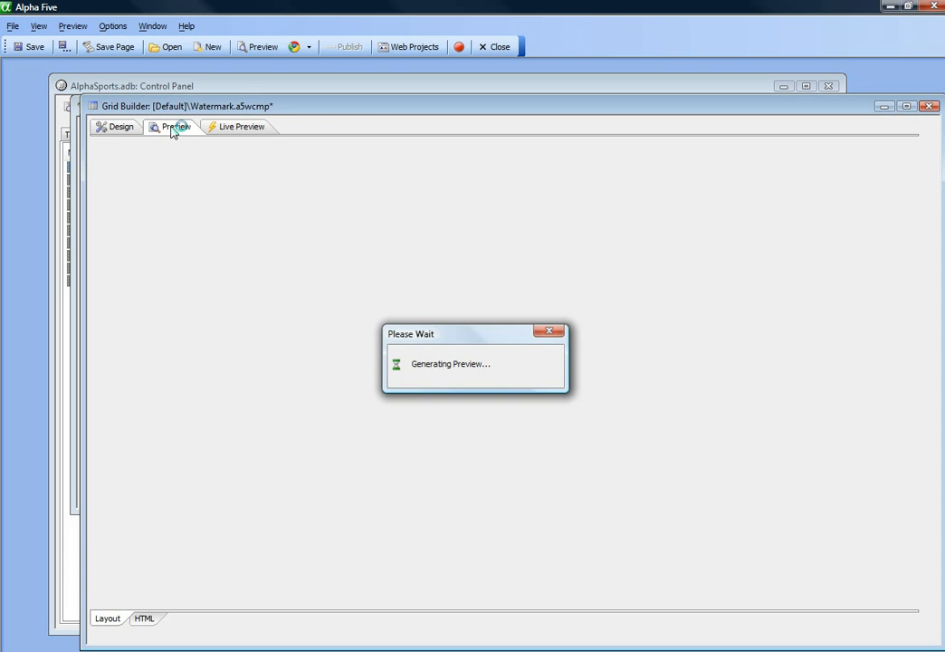